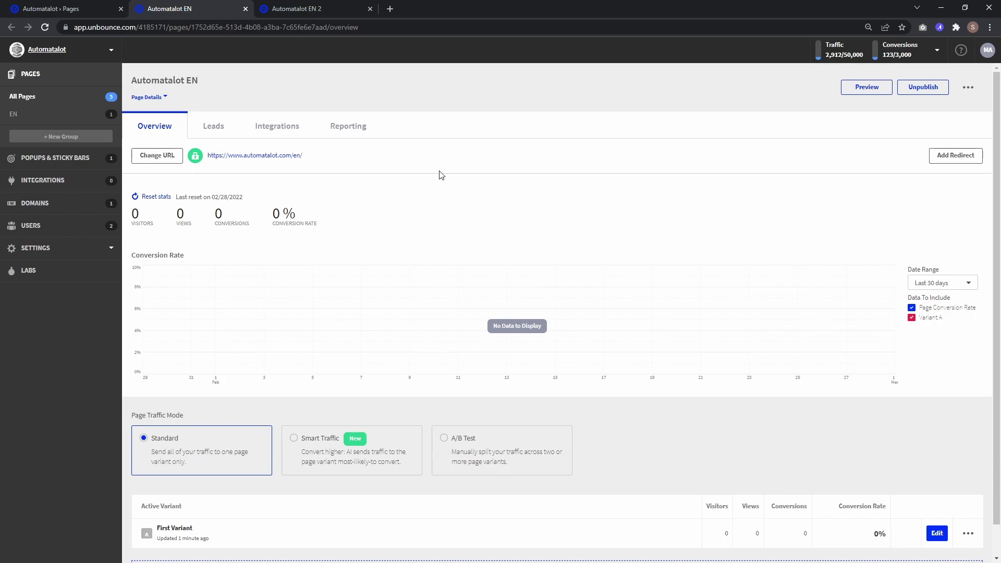
Select and compare the published URLs on the Automatalot EN and EN 2 overviews.
drag(302, 155, 244, 159)
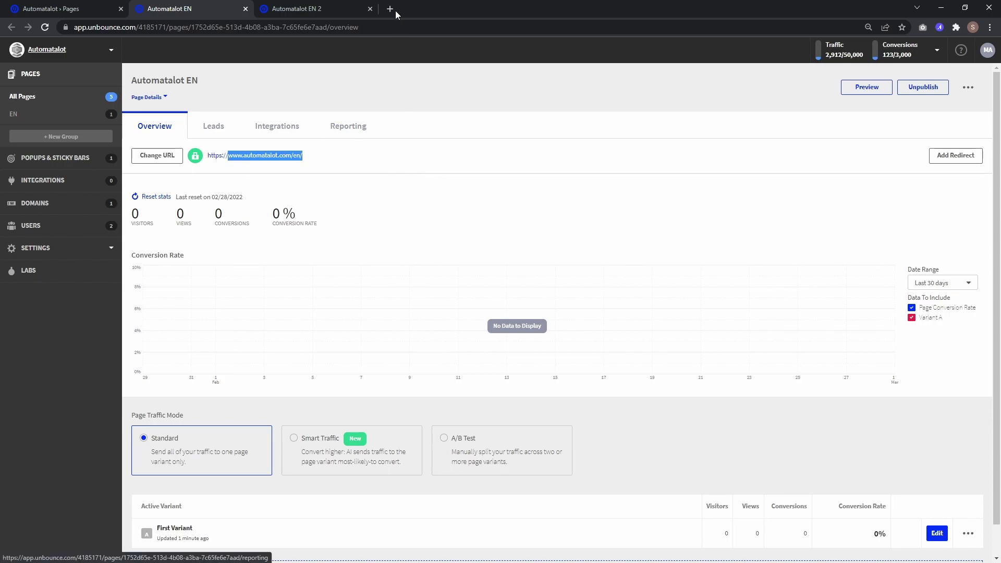
click(308, 8)
drag(324, 160, 229, 155)
click(353, 169)
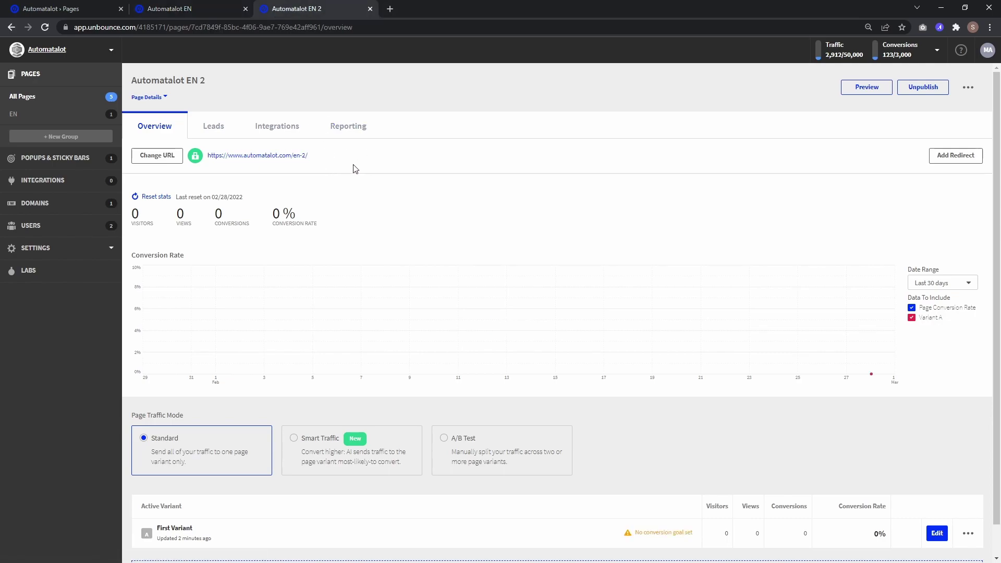
click(208, 9)
click(387, 171)
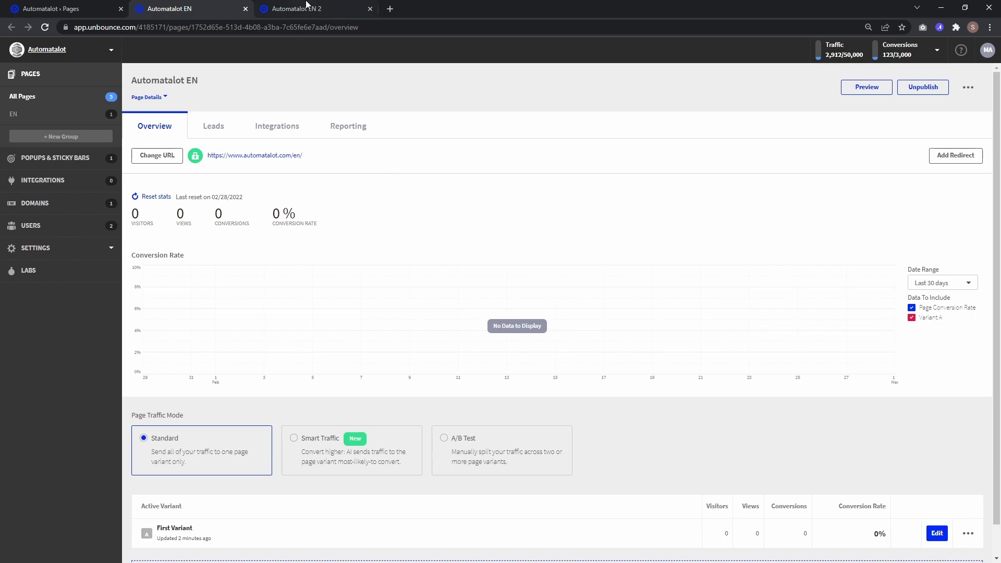
Compare the EN and EN 2 overviews again, then open EN 2's First Variant in the editor.
key(ctrl+Tab)
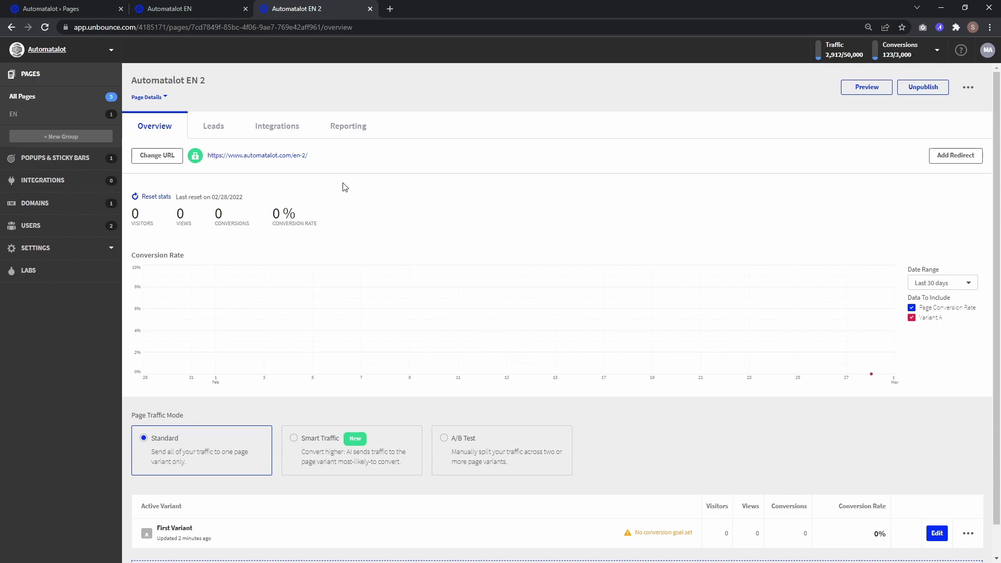
click(201, 14)
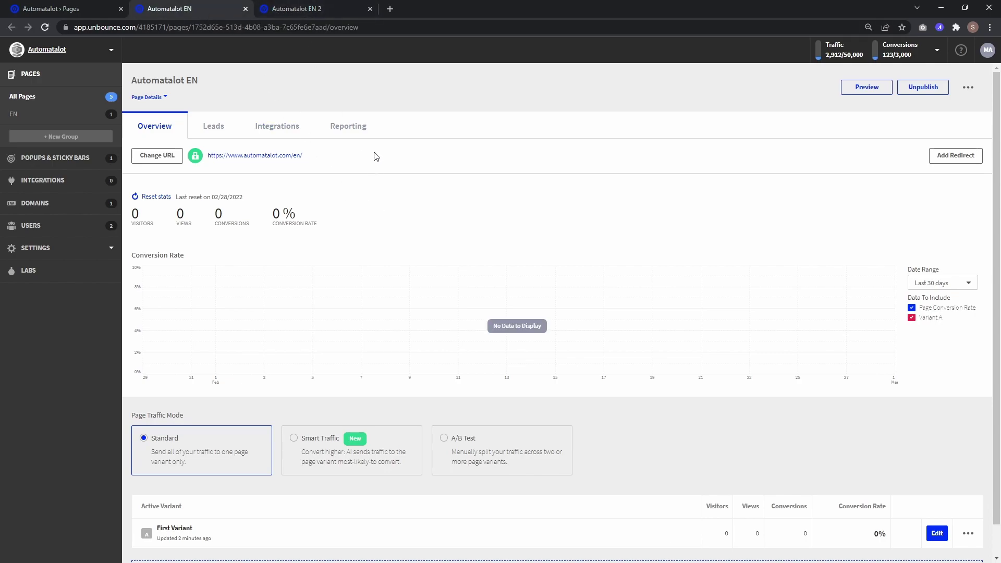
click(323, 11)
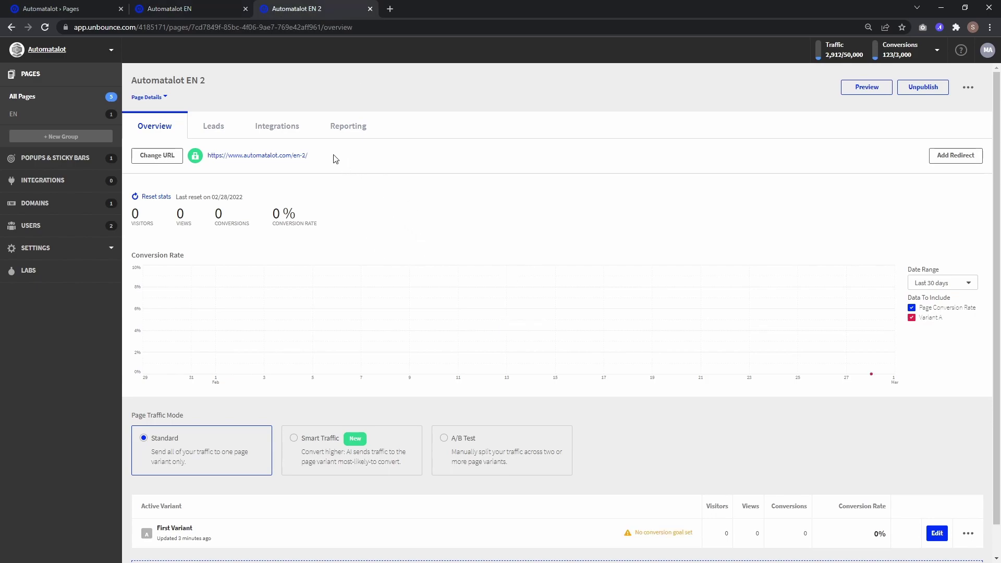
click(201, 8)
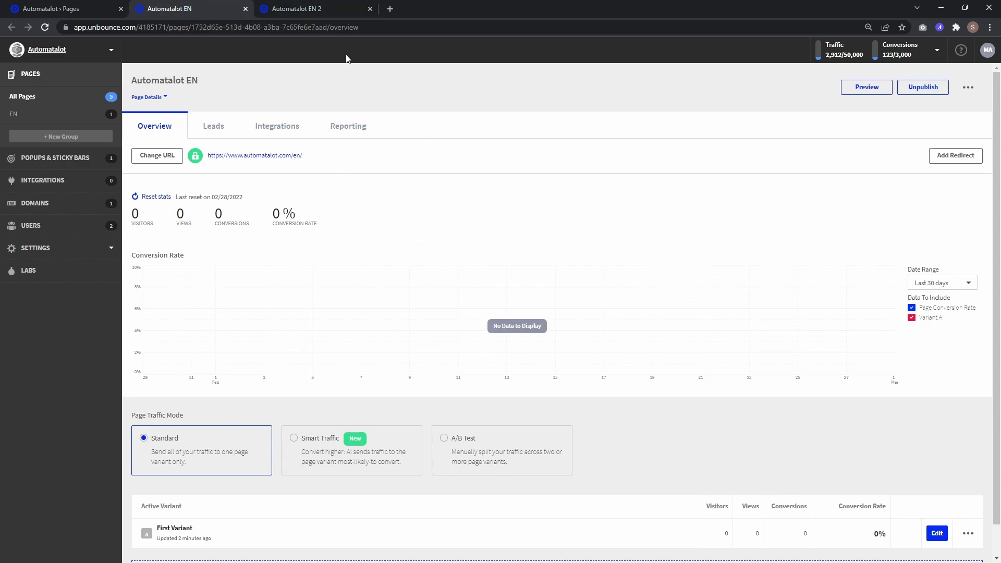
click(318, 9)
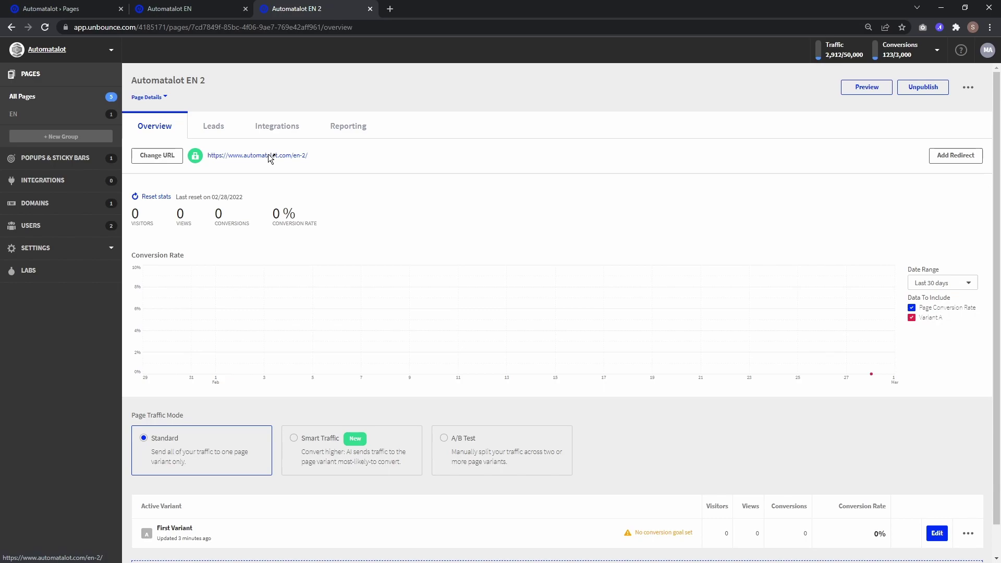
key(ctrl+shift+Tab)
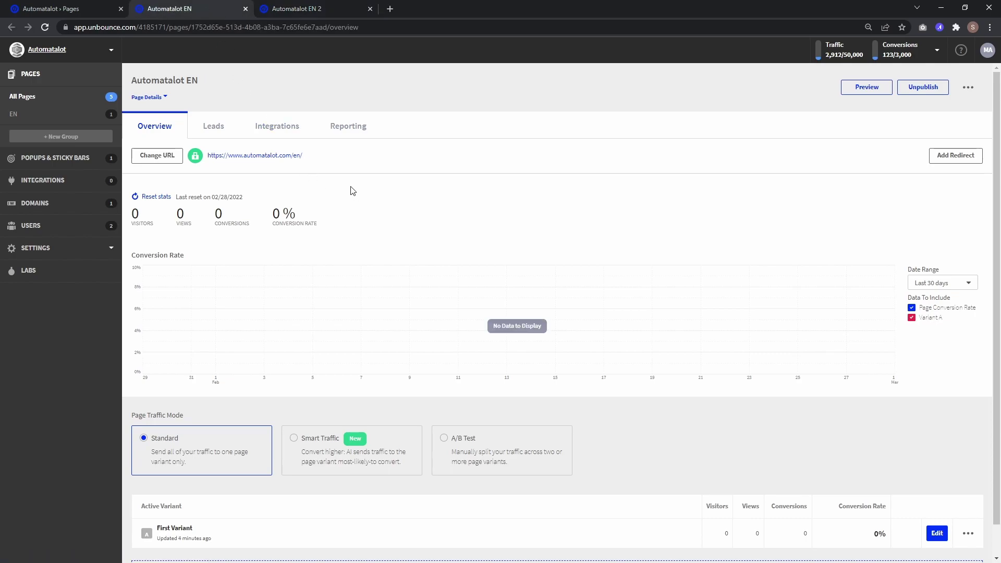
click(341, 8)
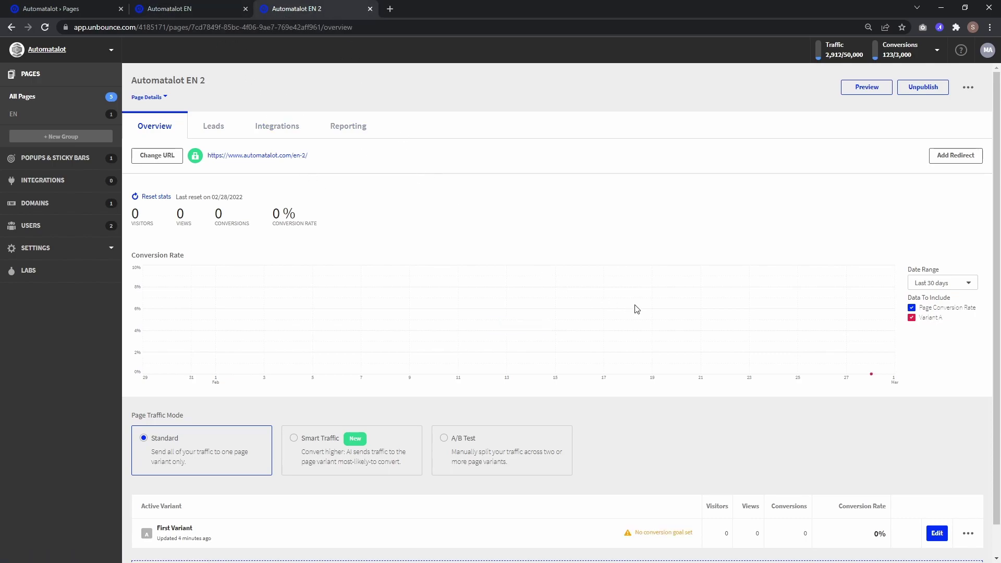
click(942, 534)
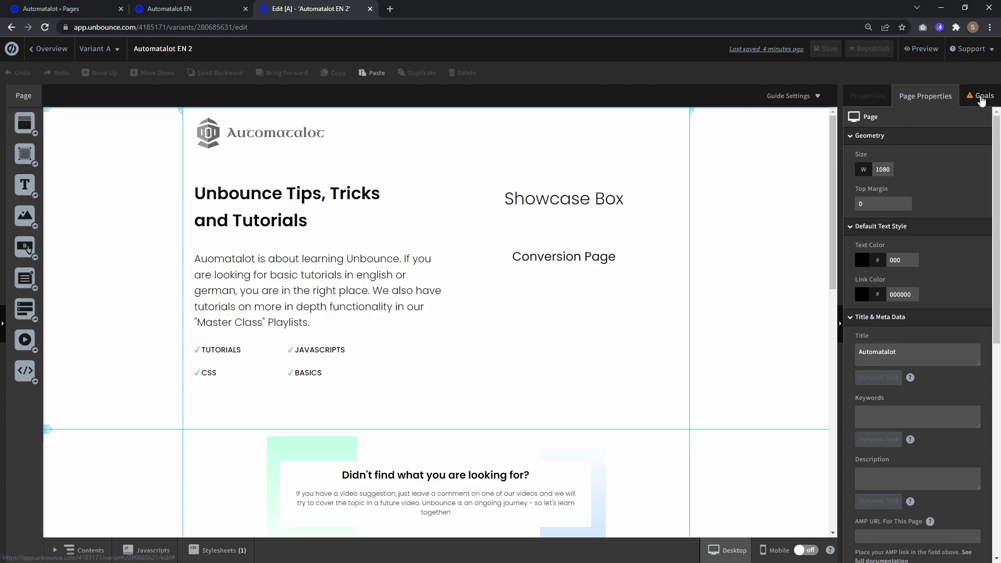
Show the EN 2 variant's conversion goal settings in the editor's Goals panel.
click(981, 96)
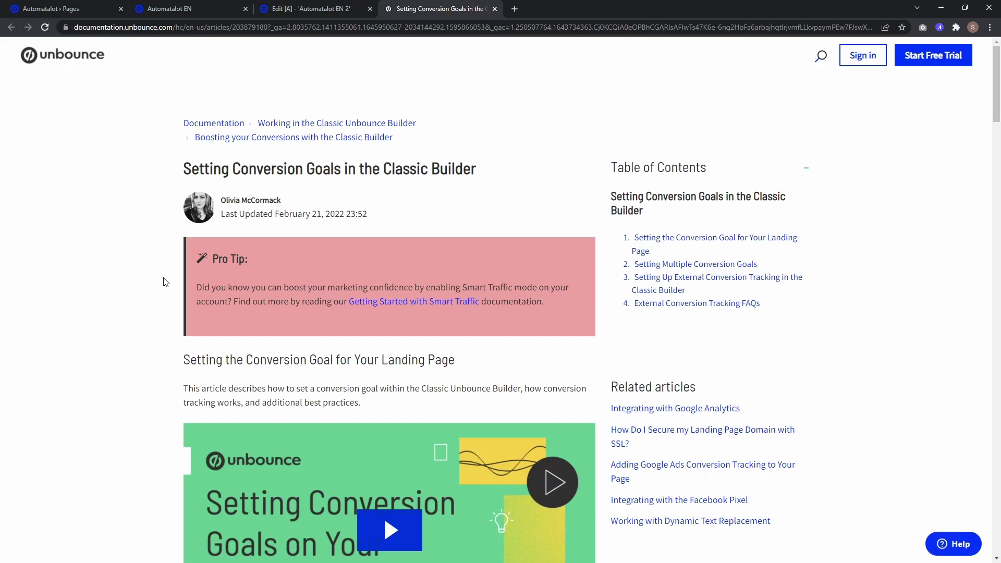
Scroll the article to step 7 and select the whole 14-line tracking script.
scroll(164, 284, down, 13)
scroll(164, 288, down, 20)
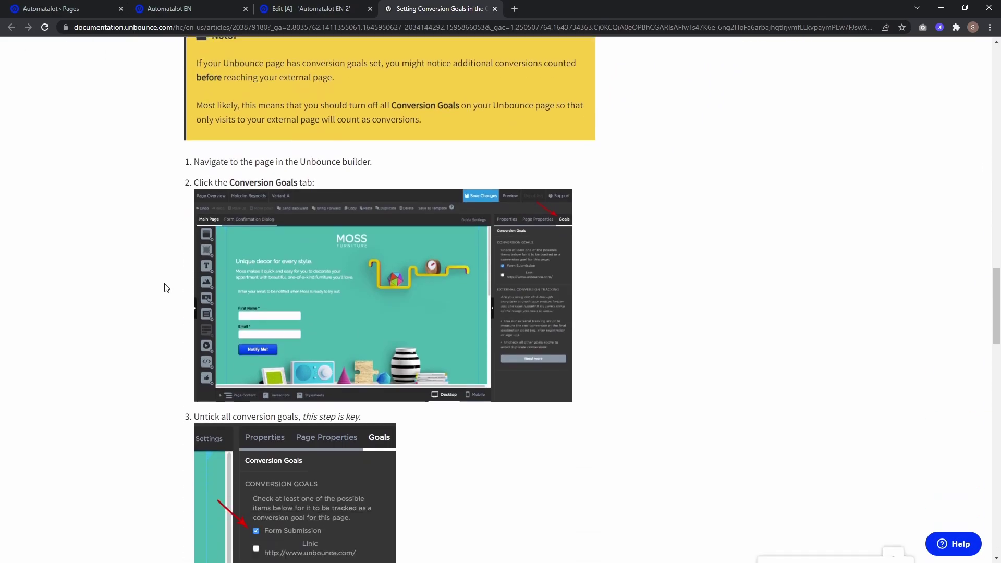
scroll(166, 291, up, 1)
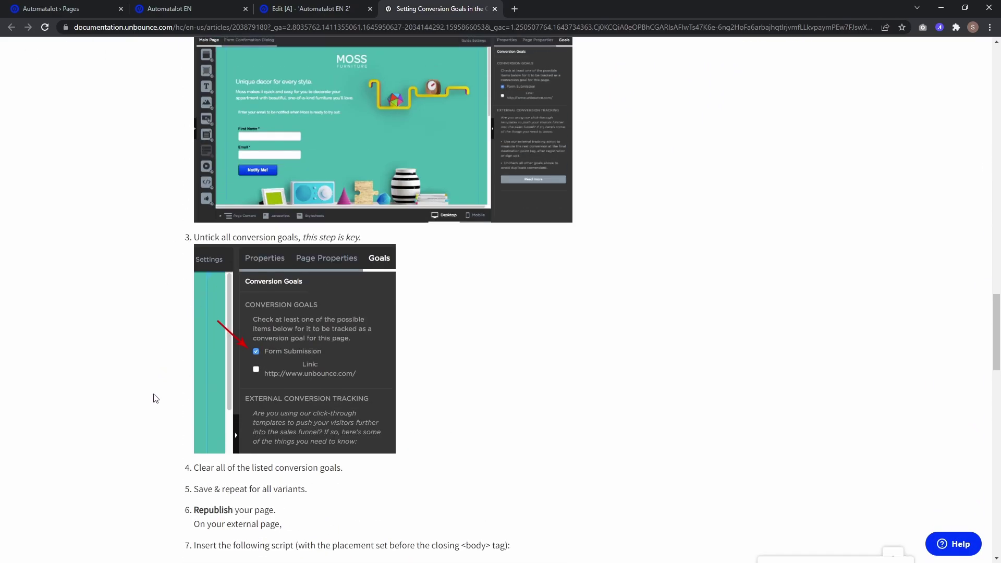
scroll(152, 397, down, 5)
drag(251, 413, 191, 258)
key(ctrl+c)
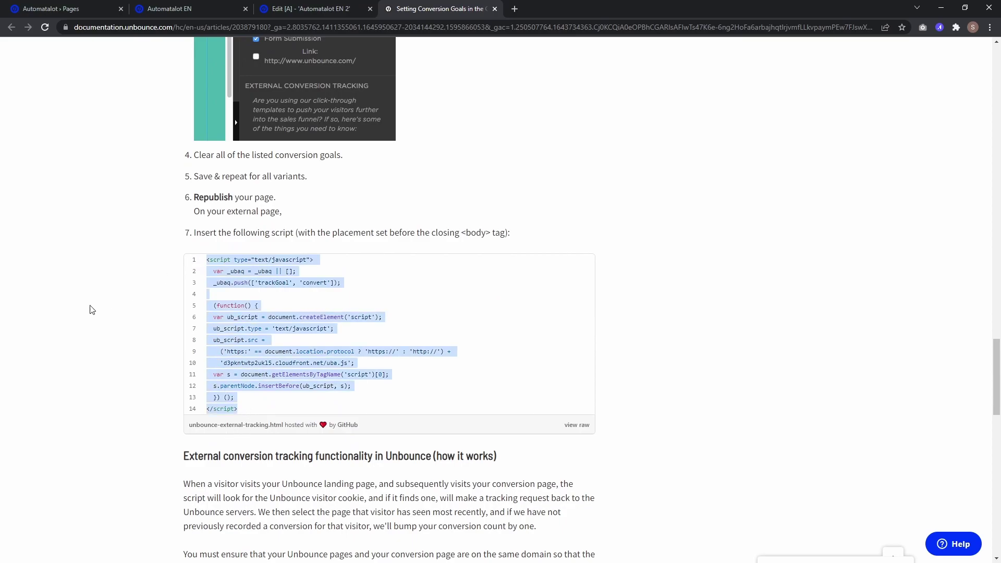
Add an 'External Conversion' script, placed Before Body End Tag, with the pasted tracking code.
click(299, 10)
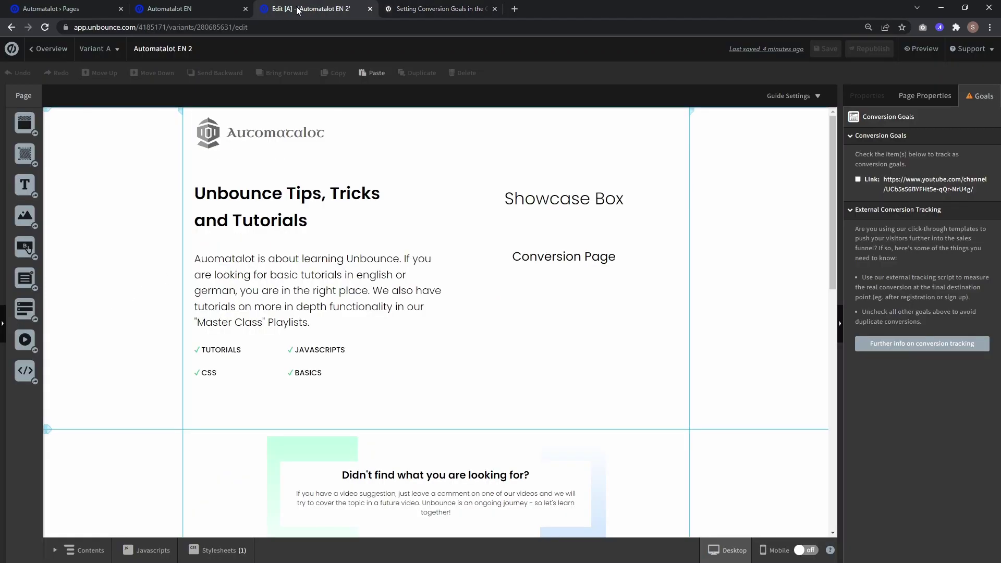
click(156, 550)
drag(228, 112, 146, 115)
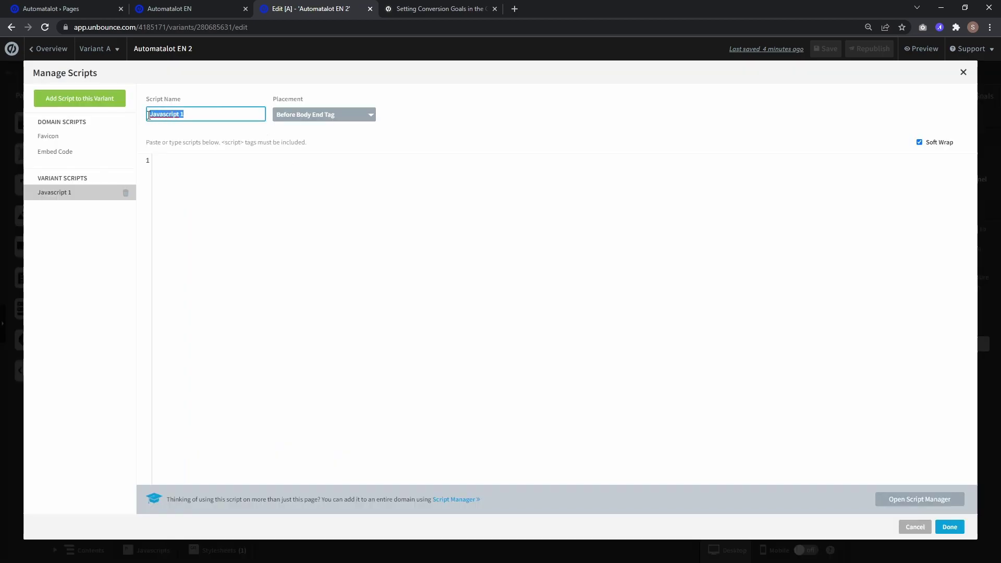
text(Ex)
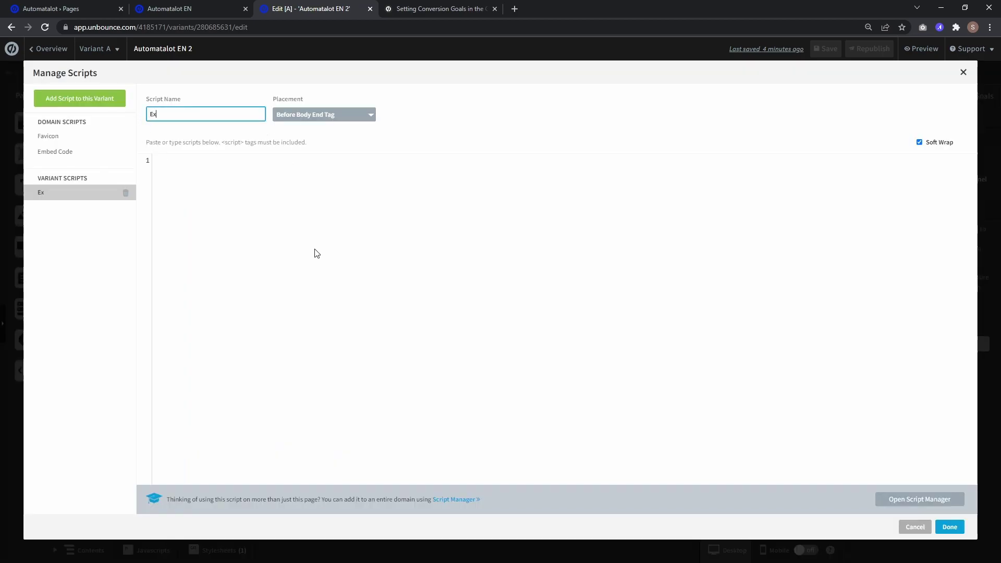
text(ternal Conversion)
click(327, 117)
click(329, 128)
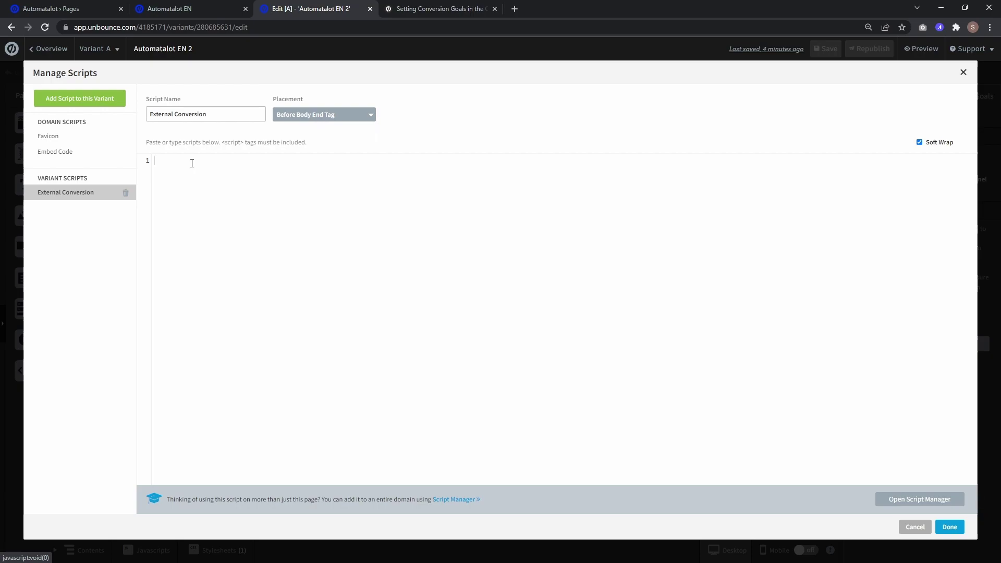
key(ctrl+v)
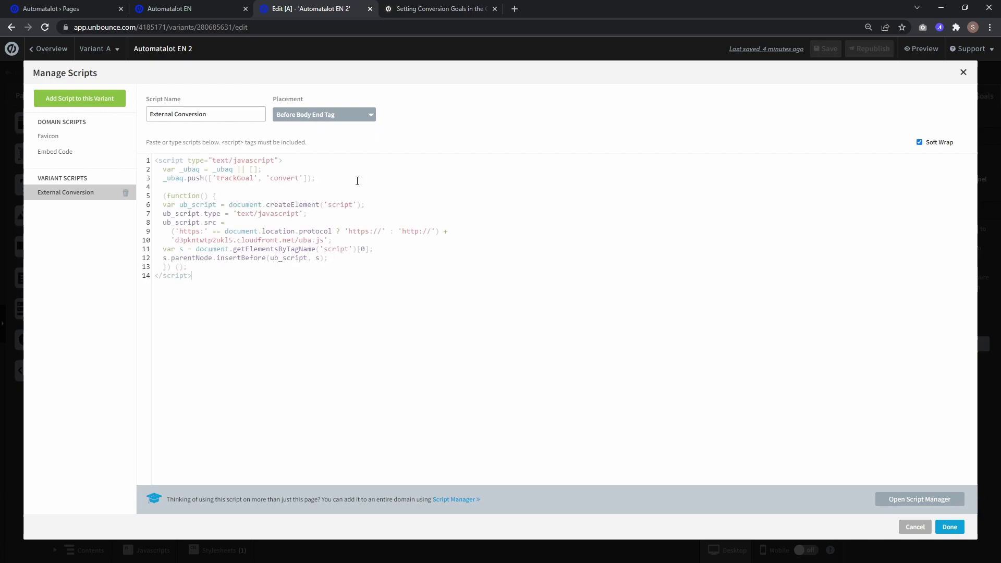
Save and republish the EN 2 page with its new script, then select its Showcase Box.
click(949, 526)
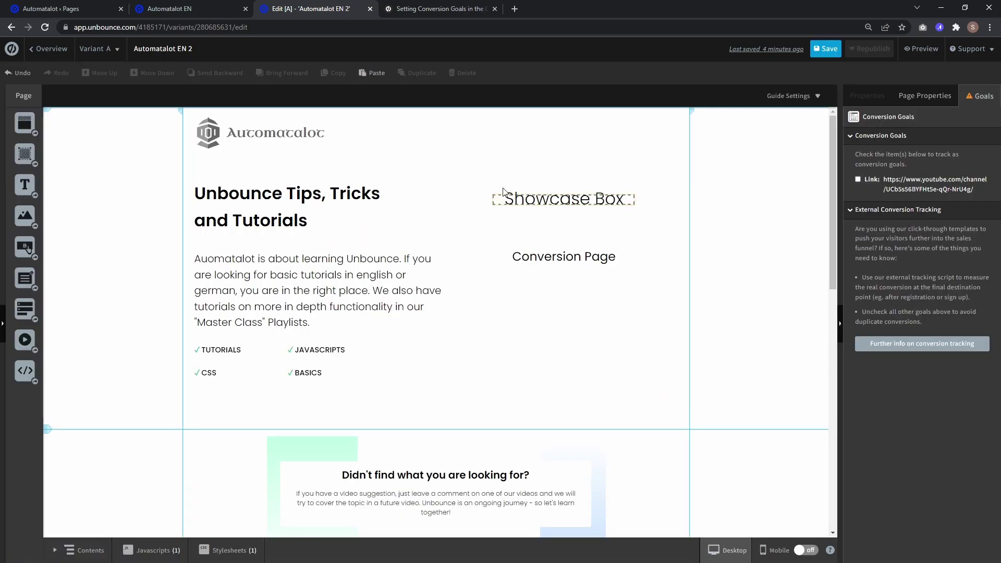
click(826, 49)
click(866, 52)
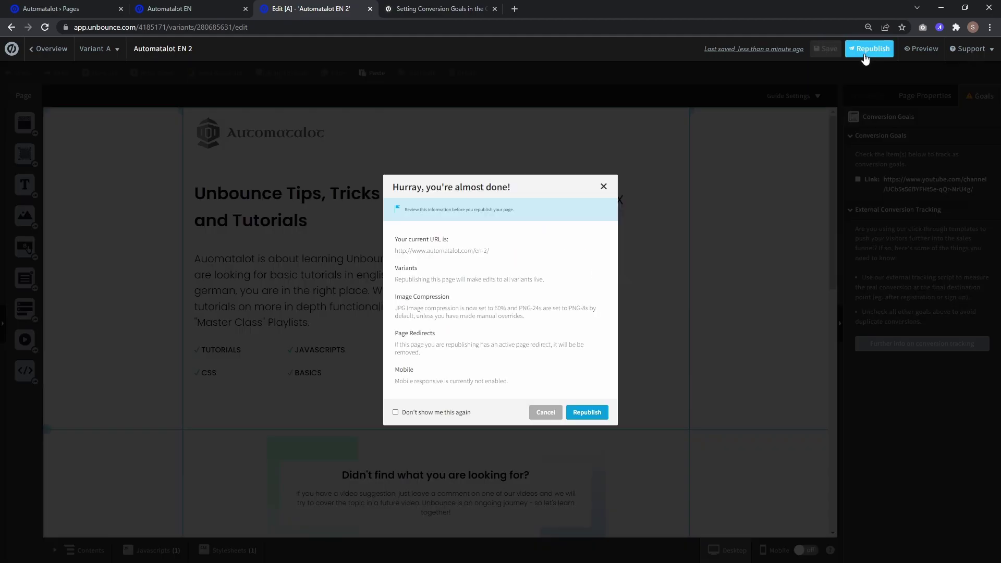
click(588, 412)
click(599, 362)
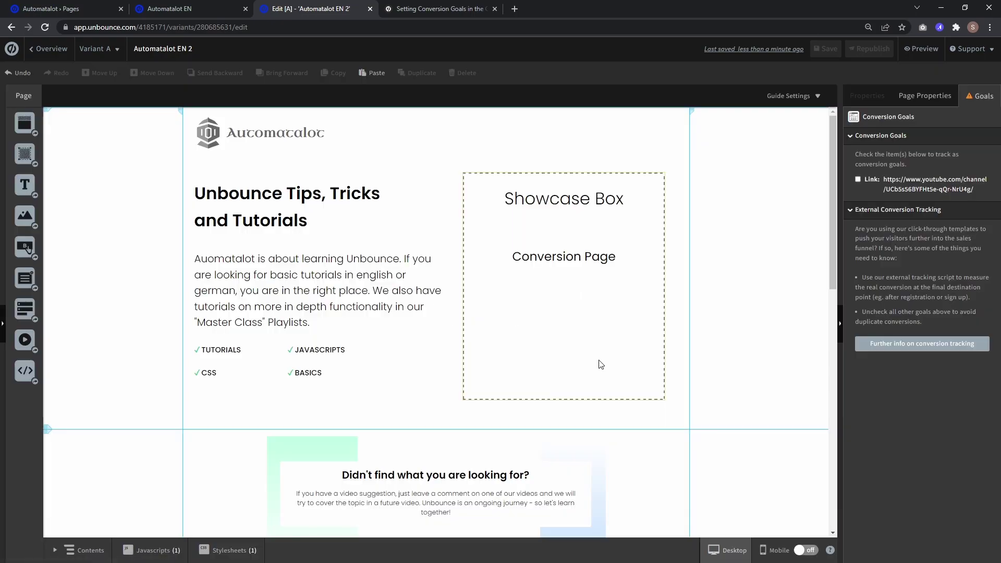
click(536, 260)
click(544, 303)
Open the Automatalot EN variant in the Builder and drop a new Button into its Showcase Box.
key(ctrl+Page_Up)
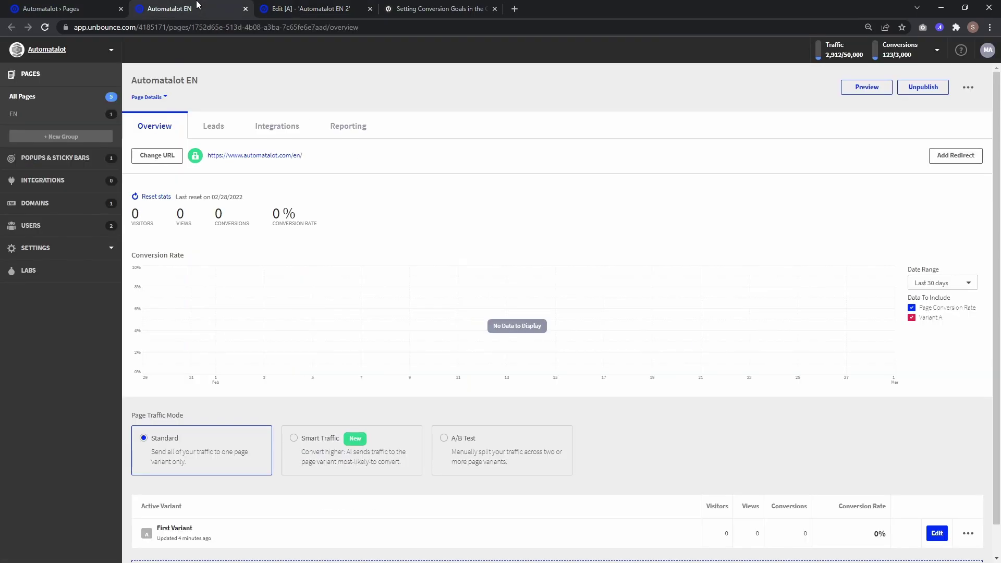
click(934, 535)
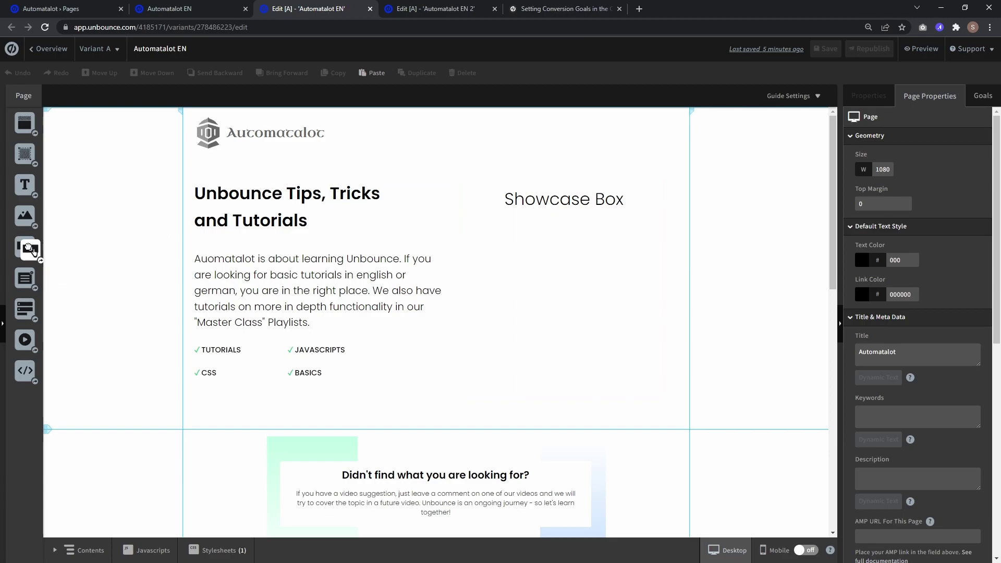
drag(25, 246, 516, 259)
click(422, 12)
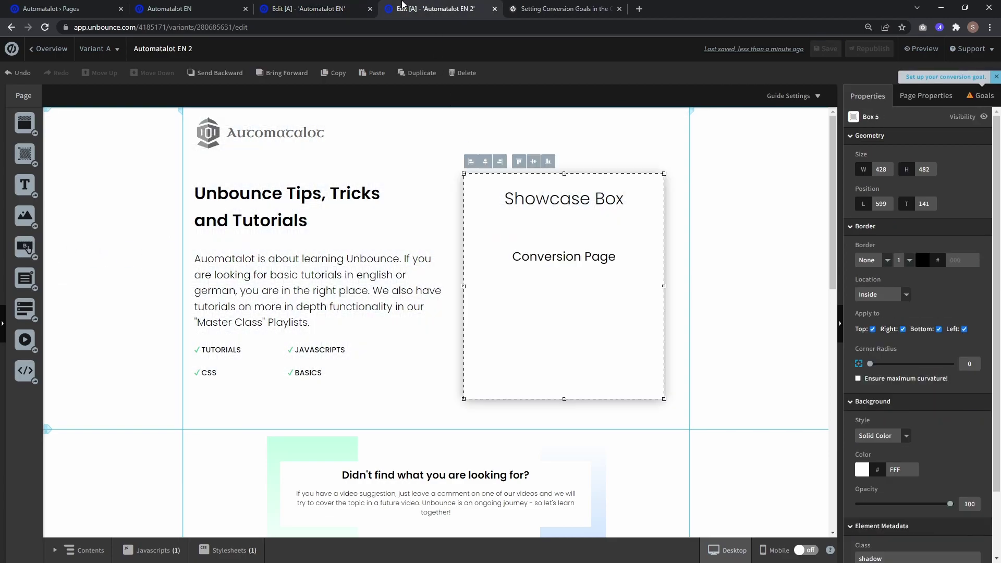
Relabel the new button 'Convert Now' and centre it in the Showcase Box.
click(313, 9)
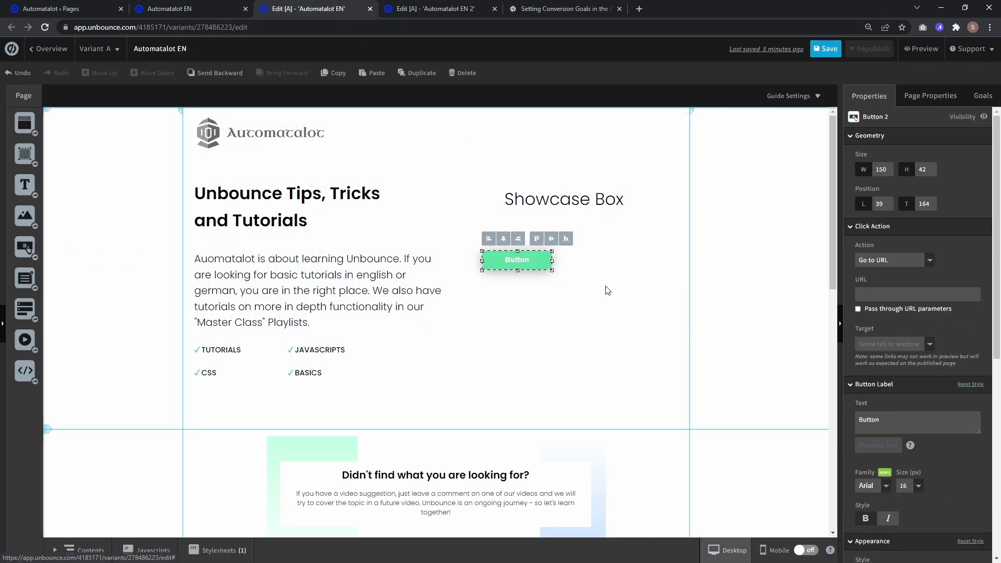
click(907, 421)
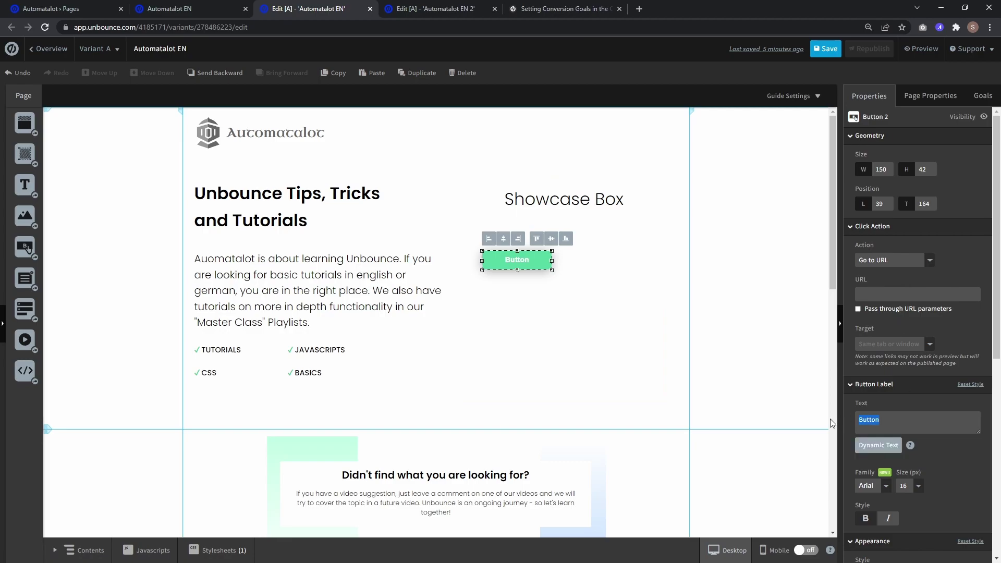
text(Convert Now)
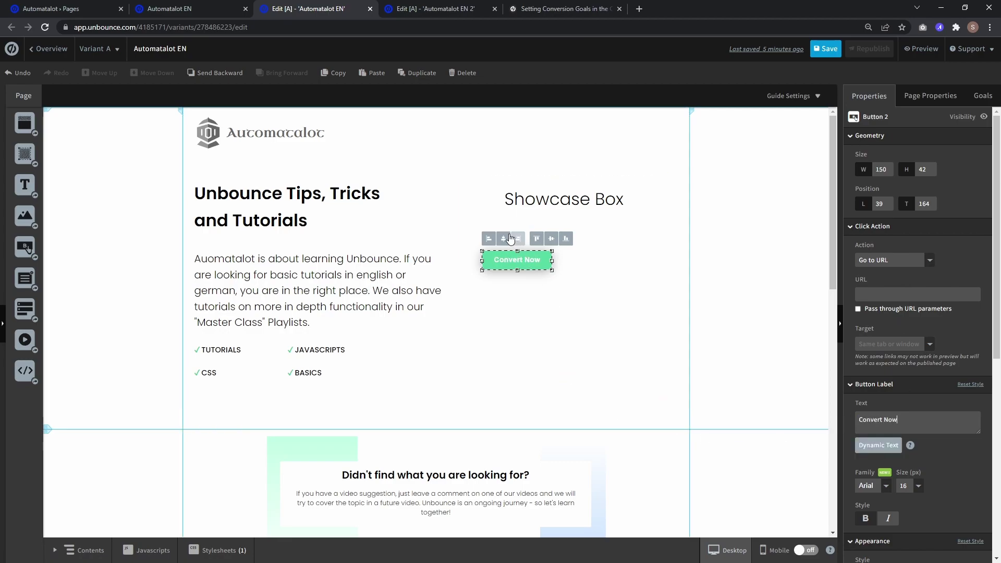
drag(527, 267, 573, 268)
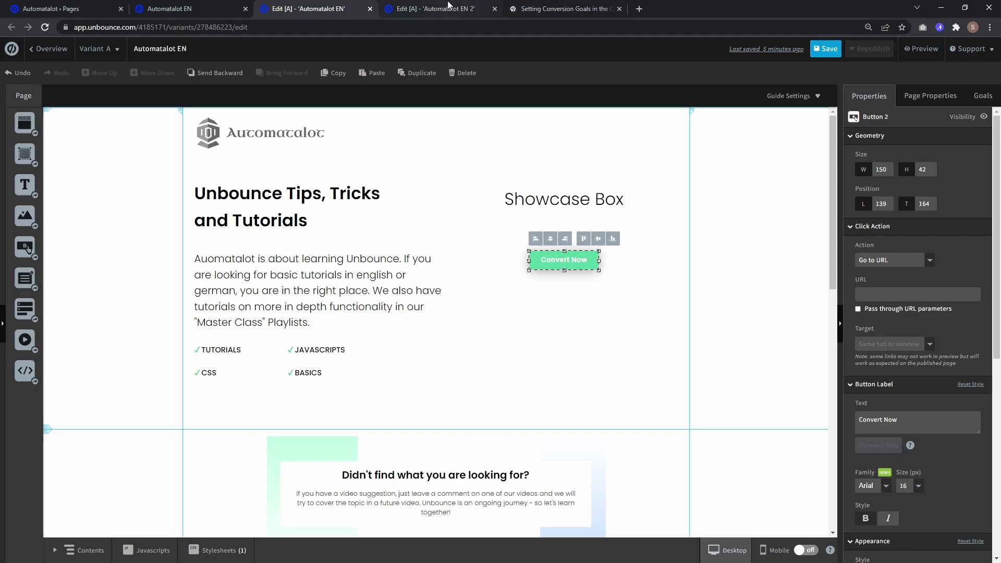
Copy the EN 2 page's published URL and paste it as the button's click action link.
click(428, 16)
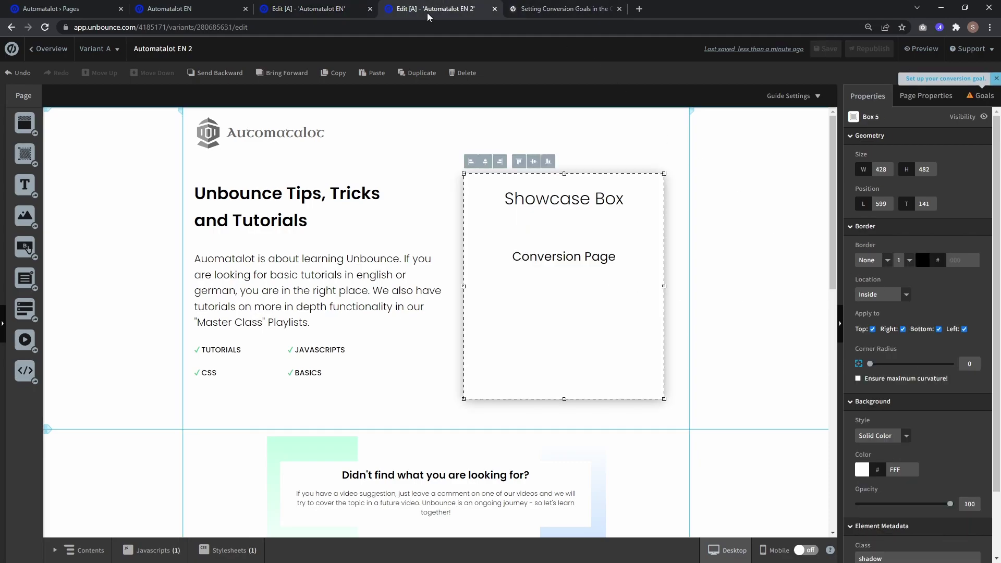
click(51, 49)
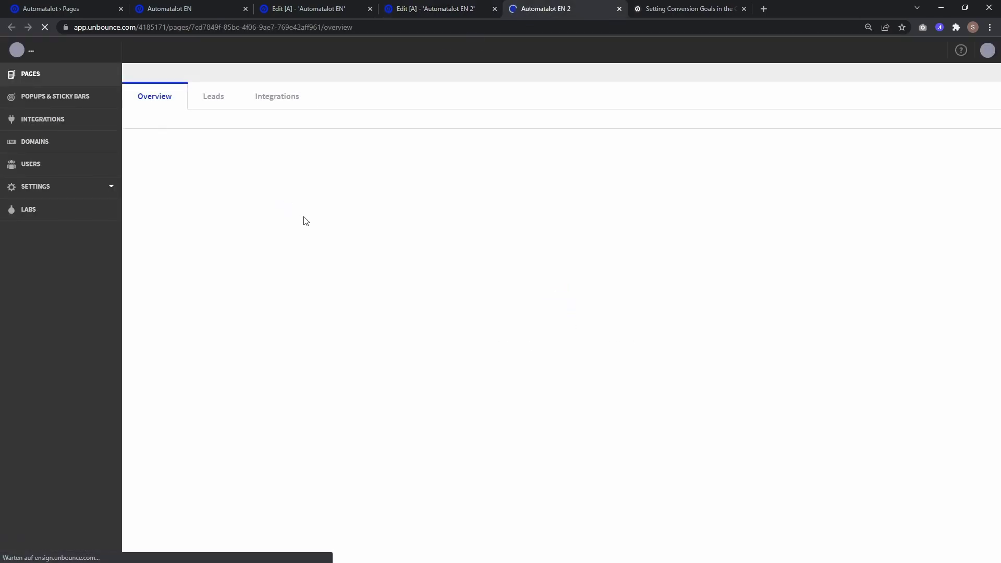
drag(314, 155, 207, 155)
key(ctrl+c)
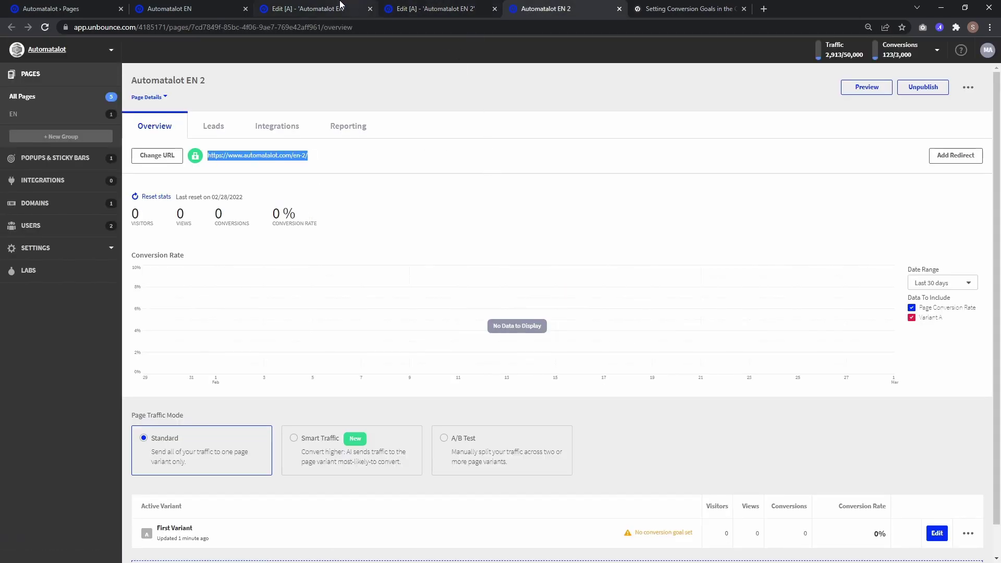
click(324, 8)
click(884, 295)
key(ctrl+v)
Uncheck the YouTube link conversion goal on the EN page.
click(642, 309)
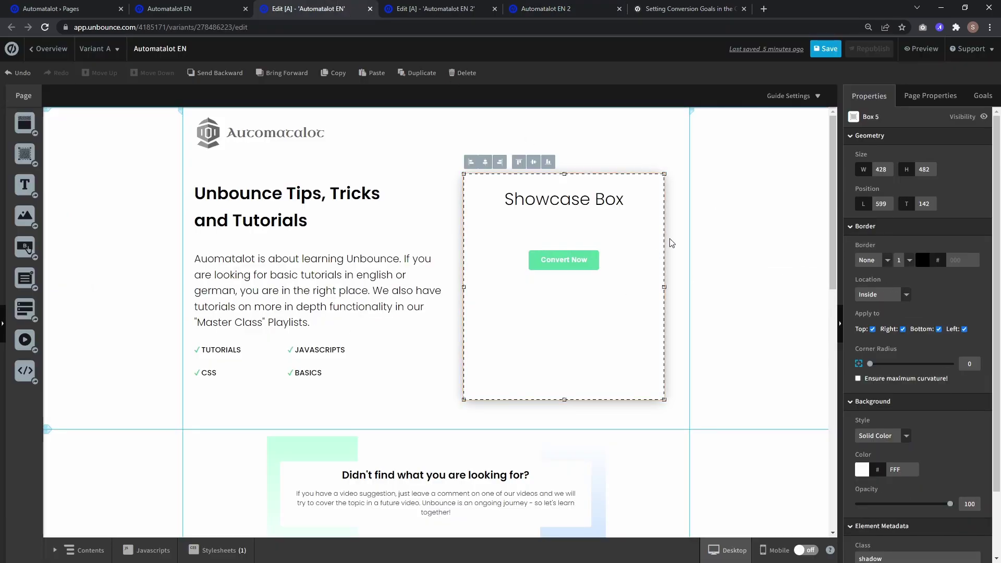
click(982, 96)
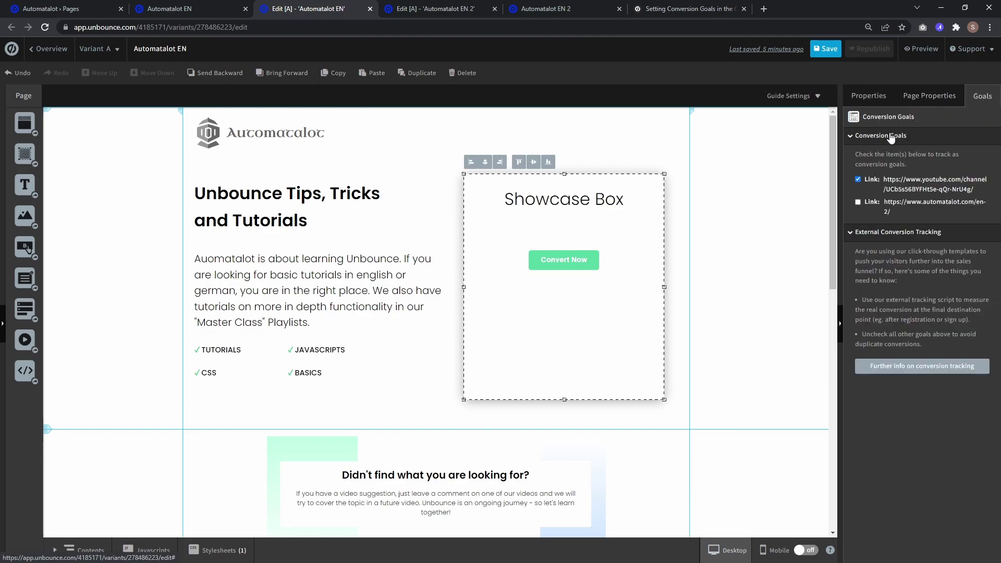
click(857, 180)
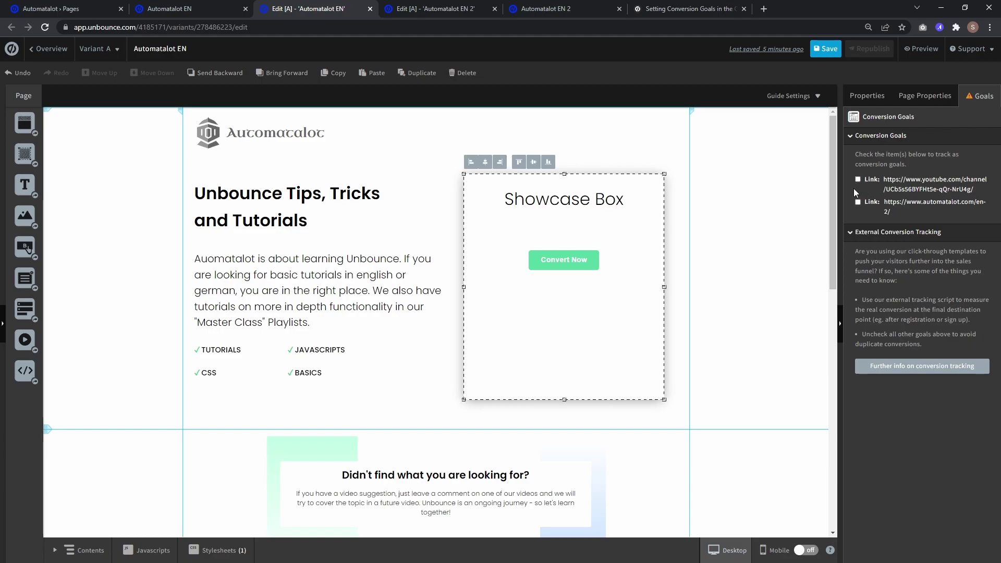
Save the EN page and republish it.
click(829, 52)
click(881, 49)
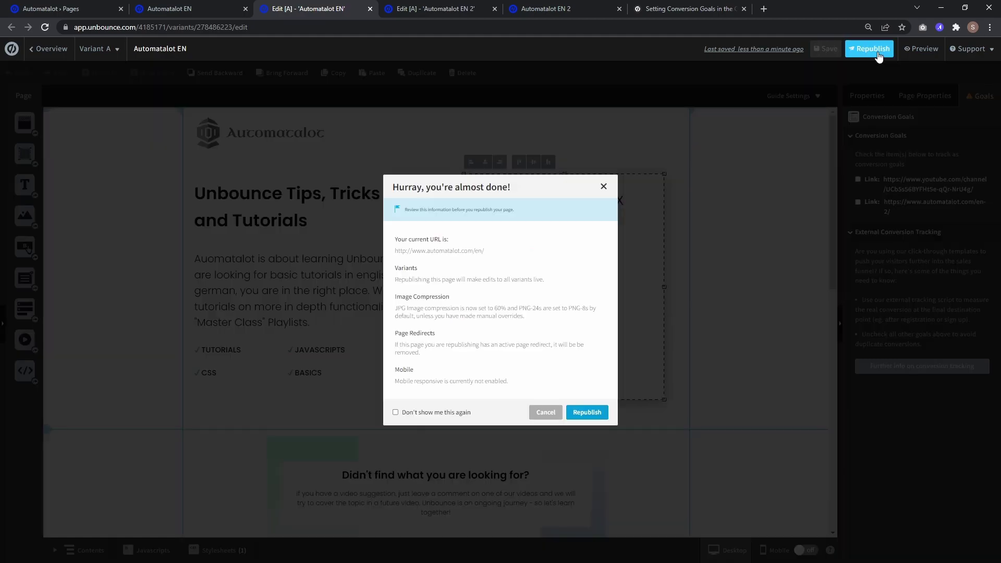
click(584, 413)
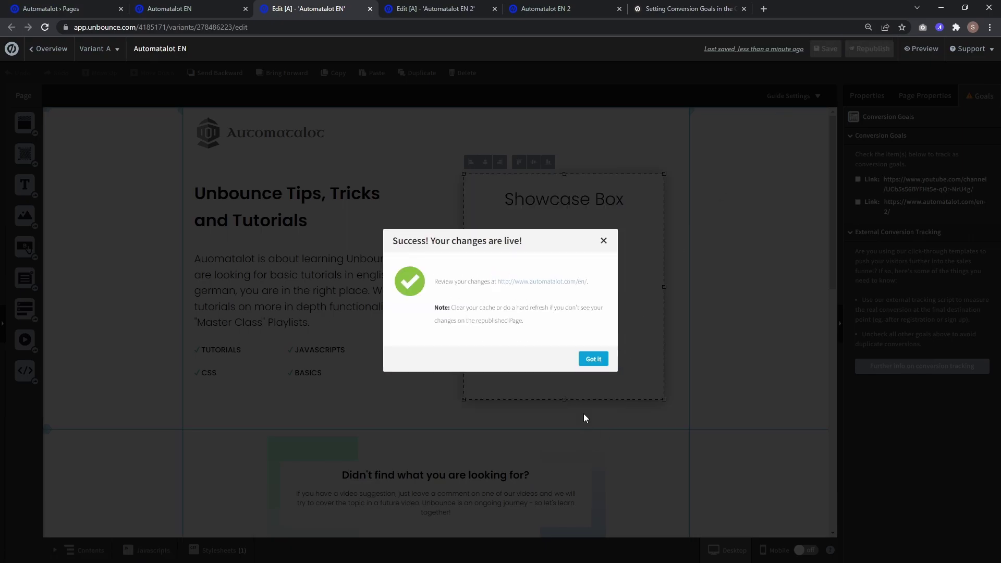
Open the live EN page in a new tab and reload the EN overview's stats.
click(560, 283)
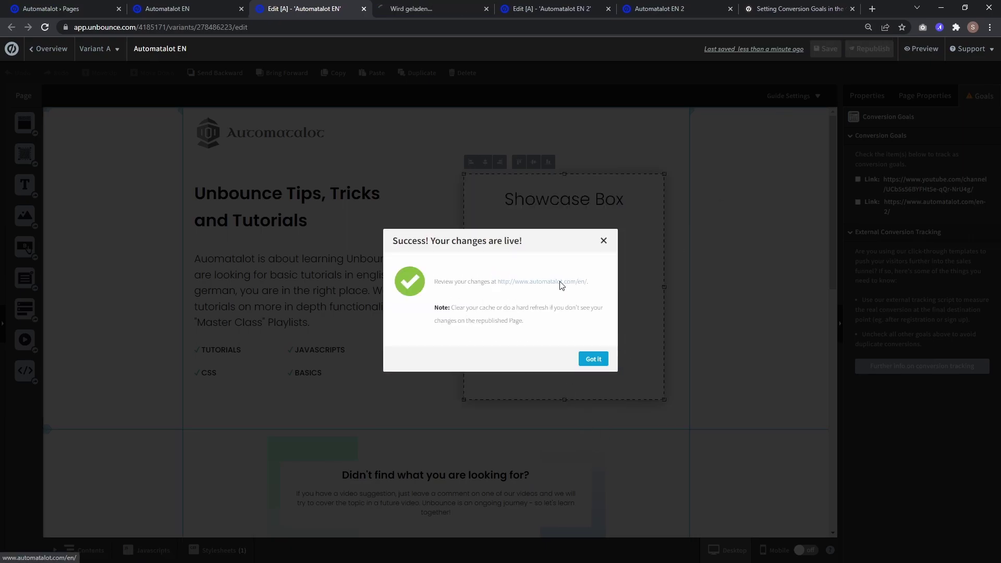
click(425, 9)
click(180, 8)
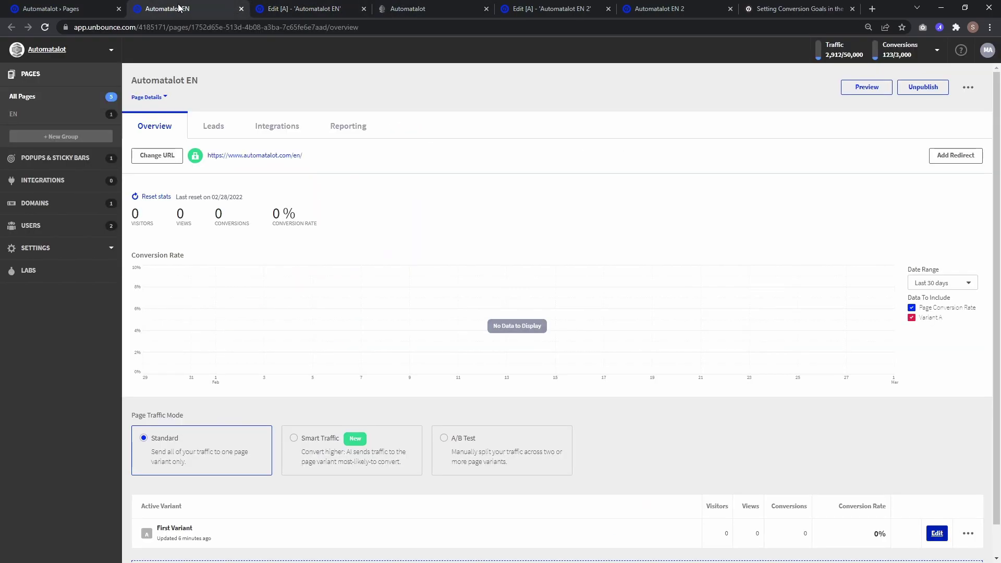
click(411, 11)
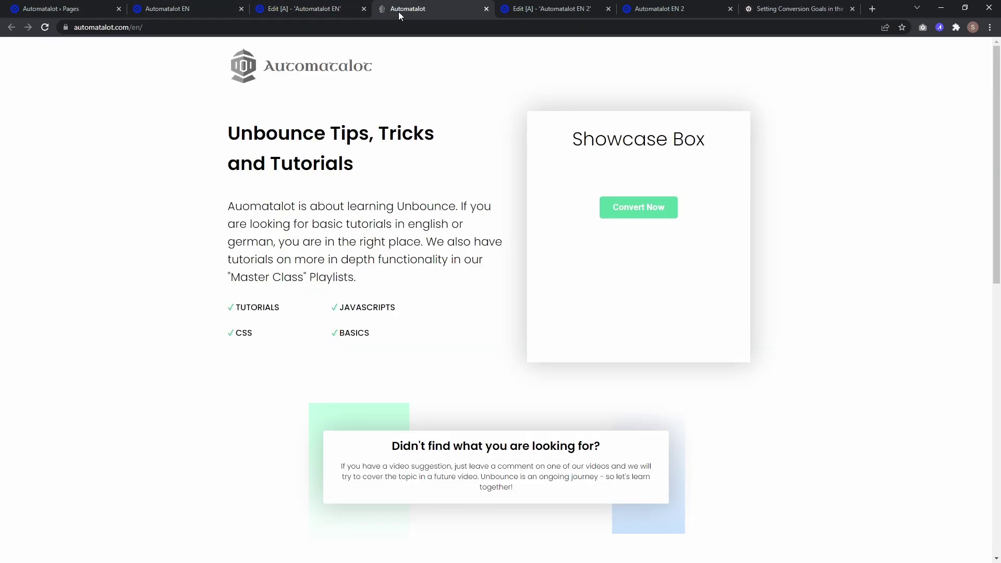
click(187, 9)
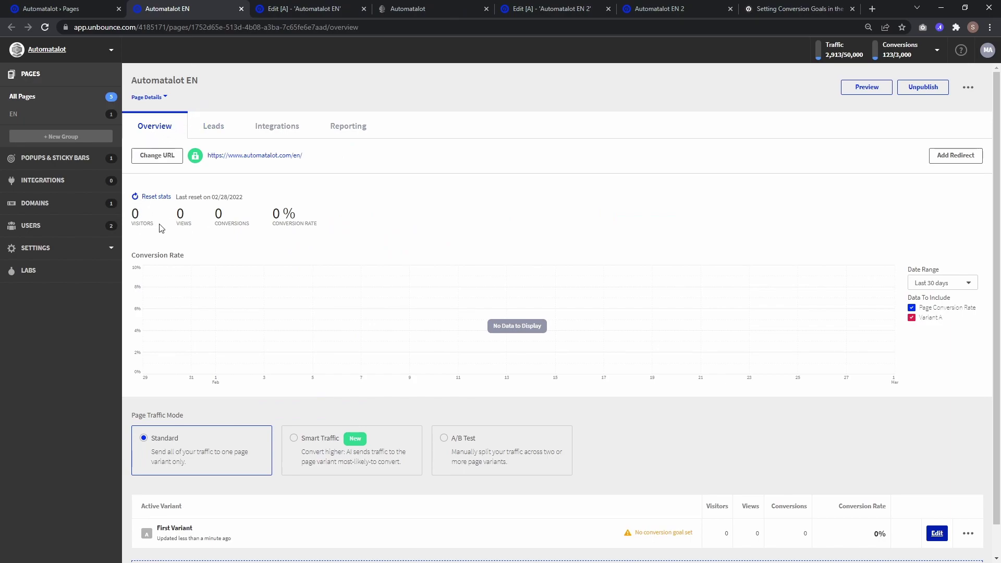
click(44, 30)
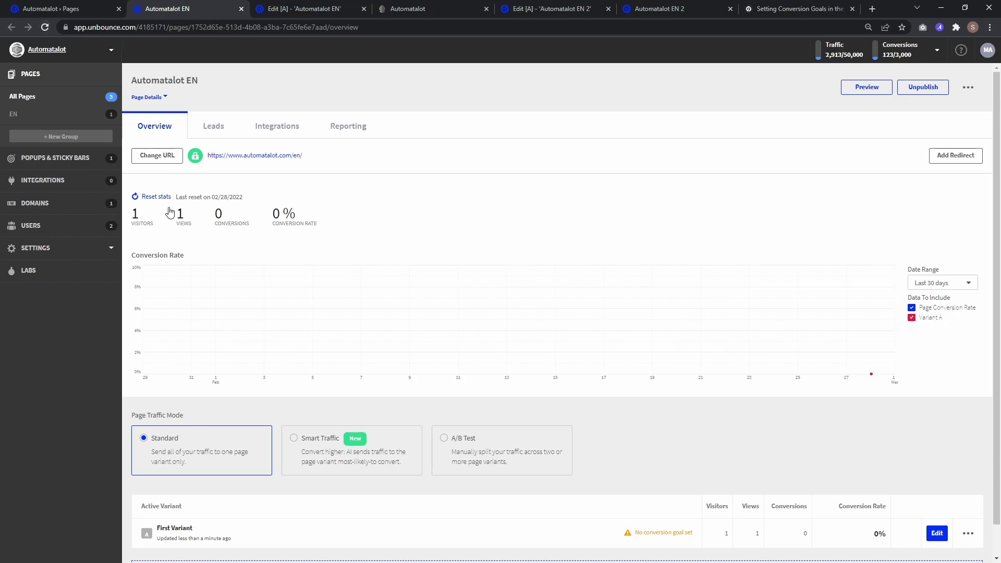
Follow Convert Now on the live EN page to the EN 2 conversion page, then dismiss the editor's publish message.
click(408, 9)
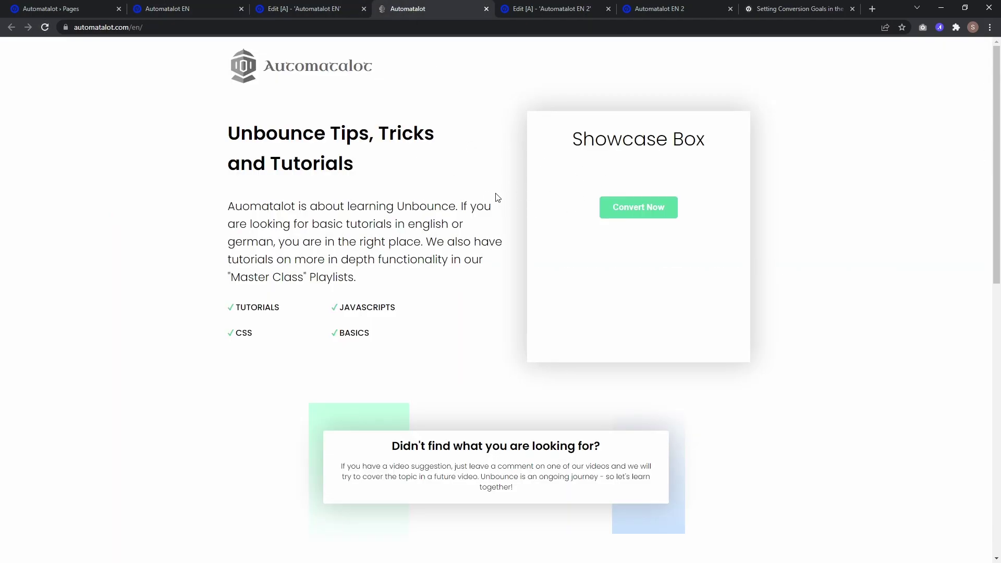
click(636, 214)
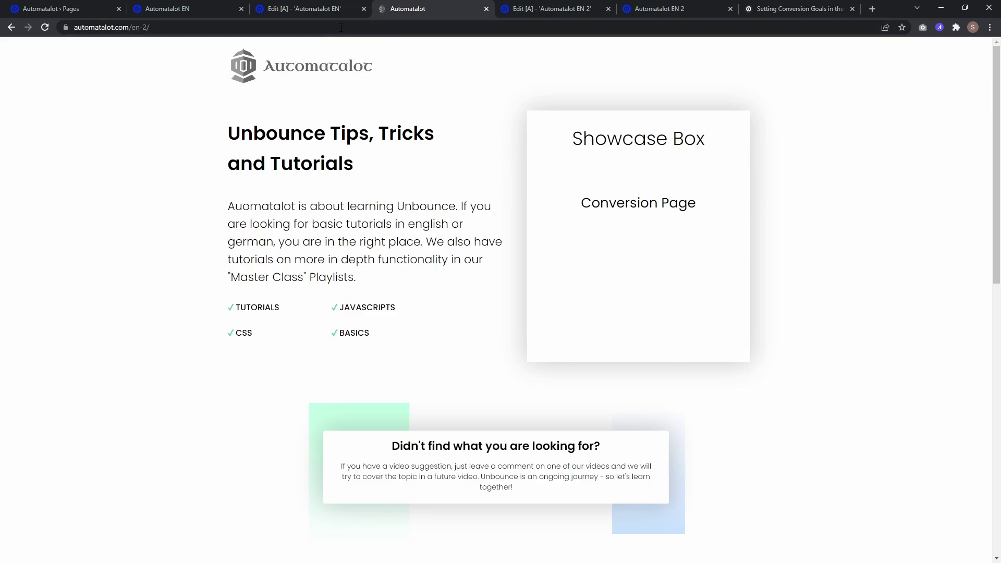
click(323, 9)
click(593, 359)
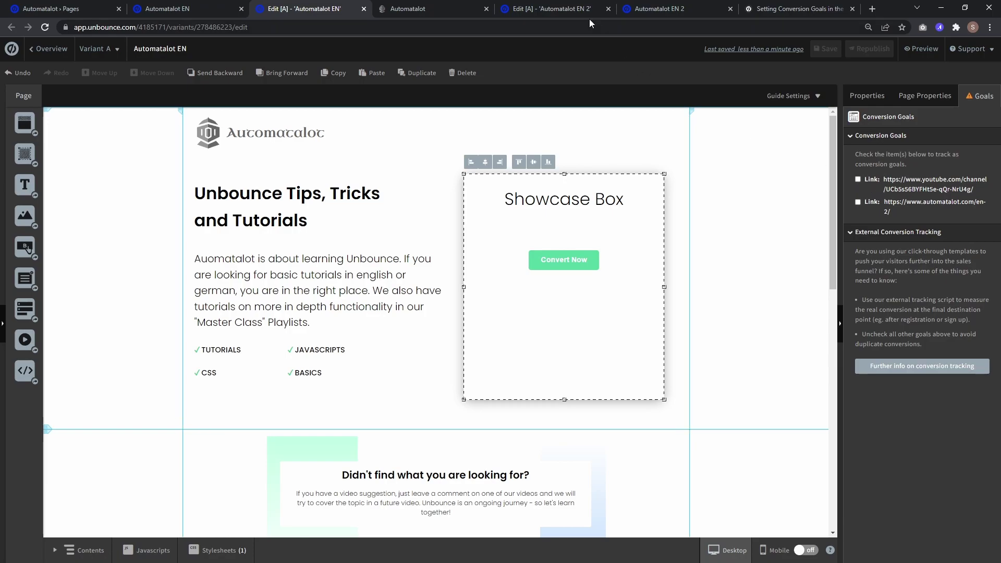
Reload the Automatalot EN overview to show 1 visitor, 1 view, 1 conversion, 100% rate.
click(551, 9)
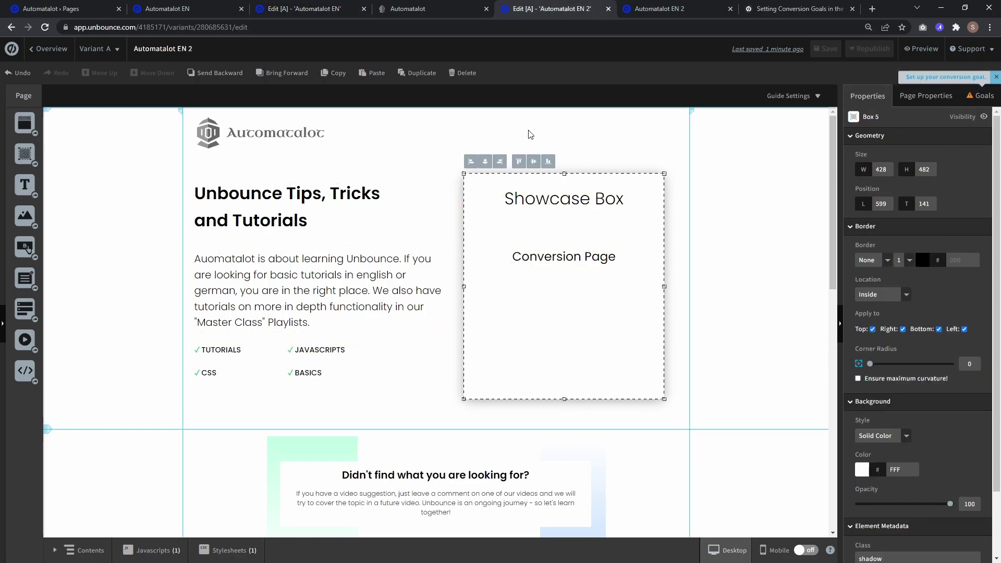
click(411, 9)
click(200, 8)
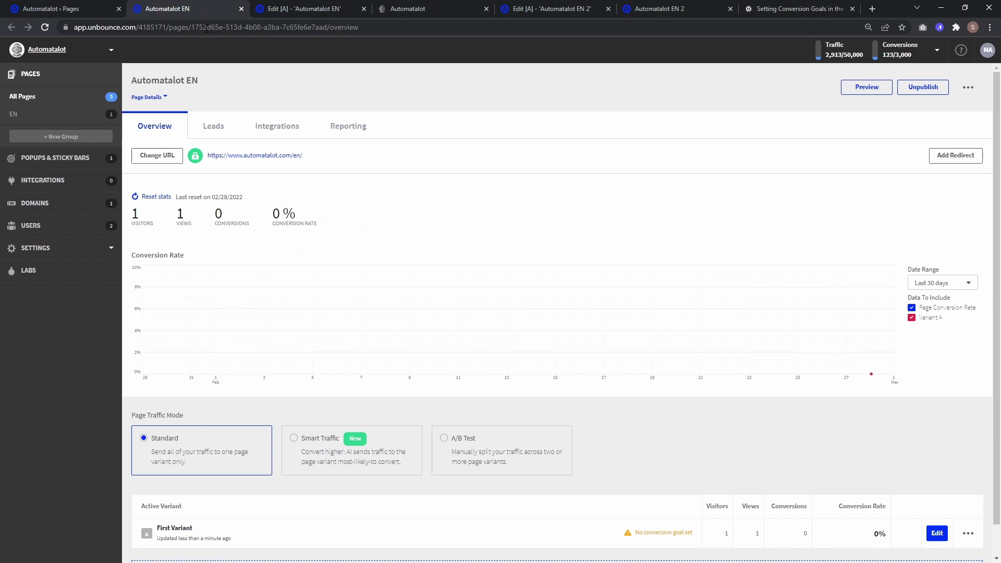
click(45, 27)
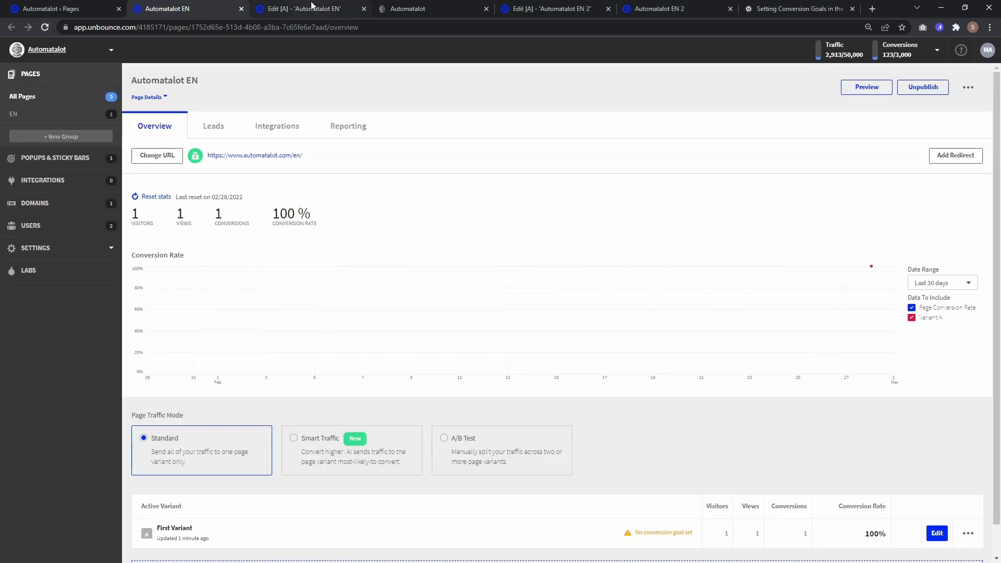
Go back from the EN 2 page to the live /en/ landing page.
click(398, 9)
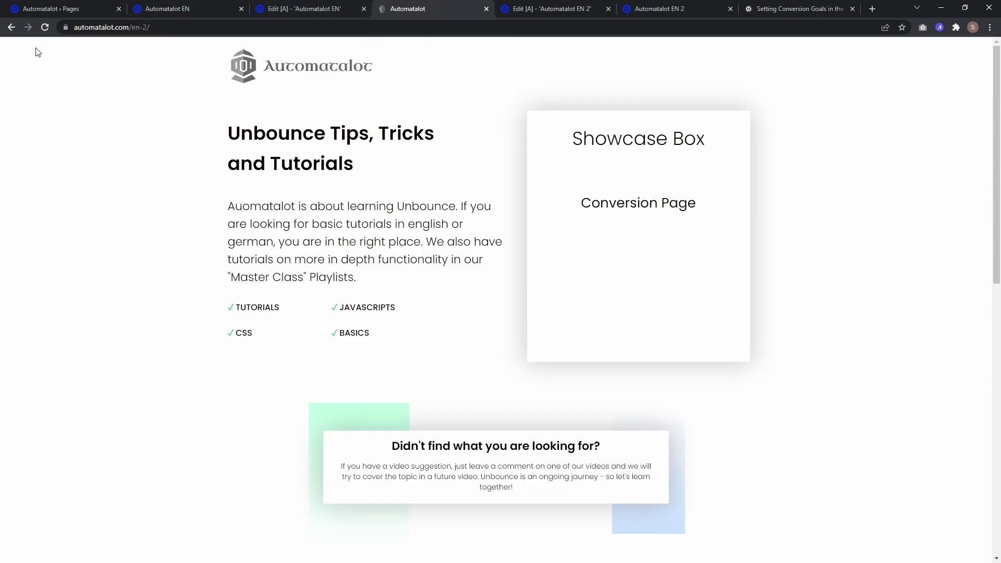
click(12, 28)
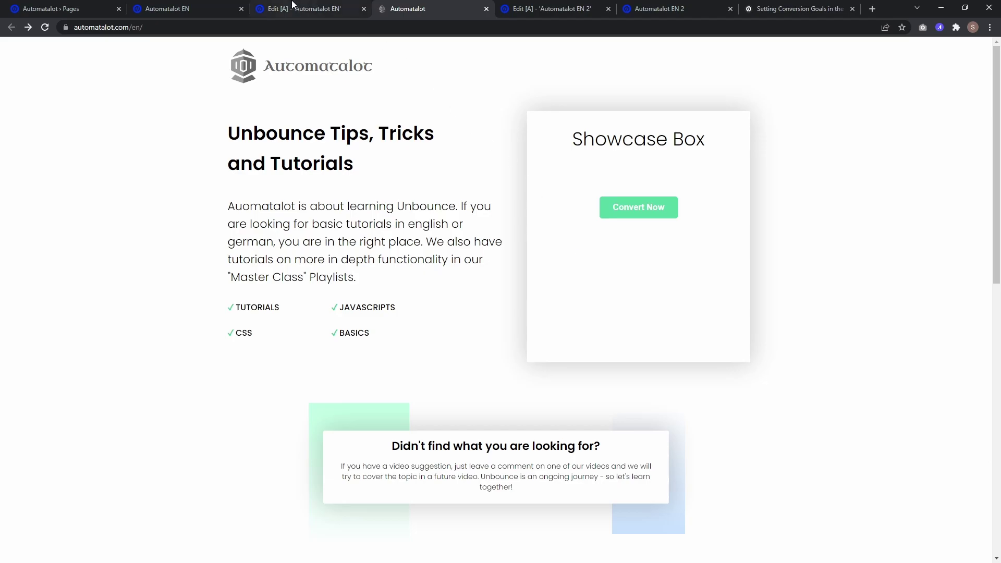
click(304, 8)
Return to the Automatalot EN overview to check its updated visitor, view and conversion counts.
click(167, 8)
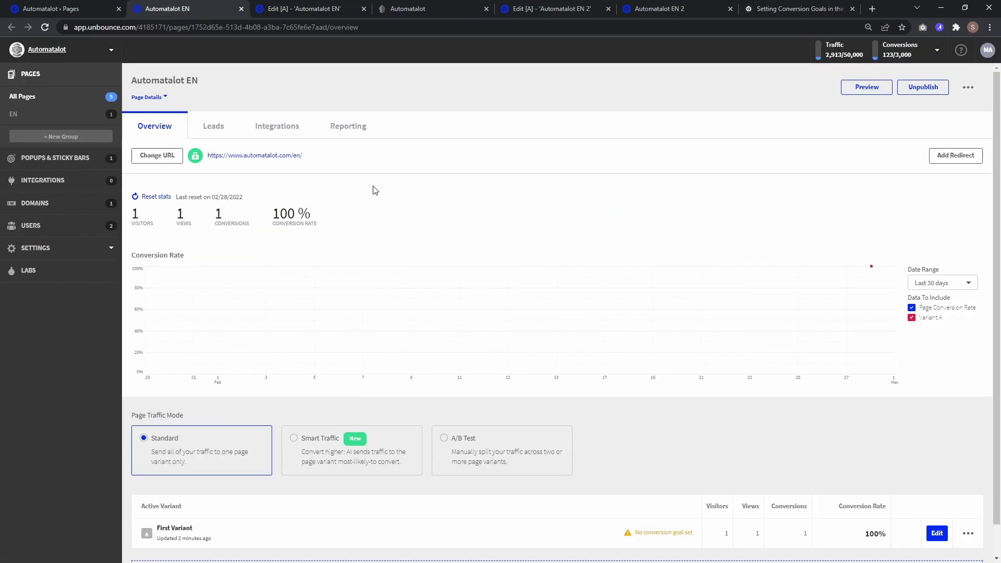